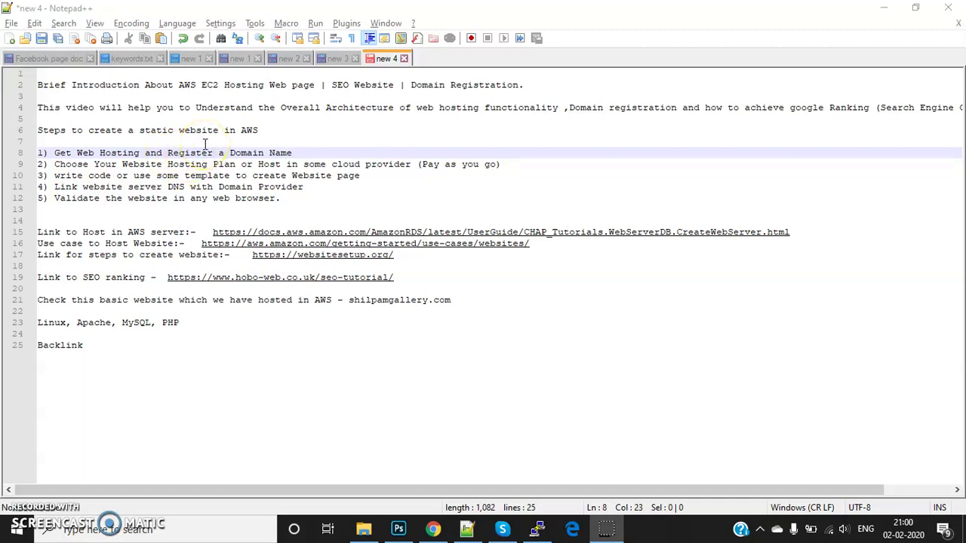
- After going over the five static-website steps in the notes, bring up the window switcher
{"action": "key", "text": "alt+Tab"}
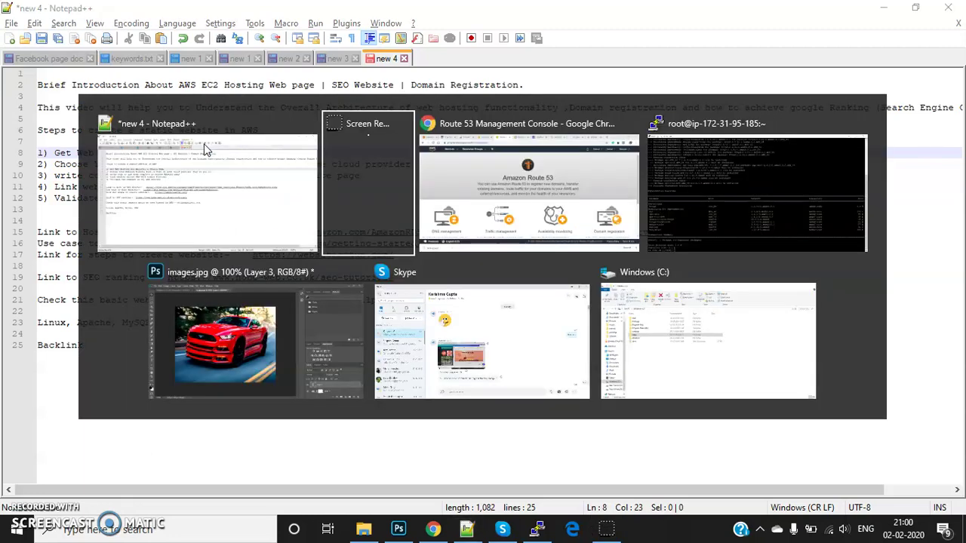
- Reopen the Route 53 dashboard via a 'rout' service search, then highlight 'Register a Domain Name' in the notes
{"action": "key", "text": "alt+Tab"}
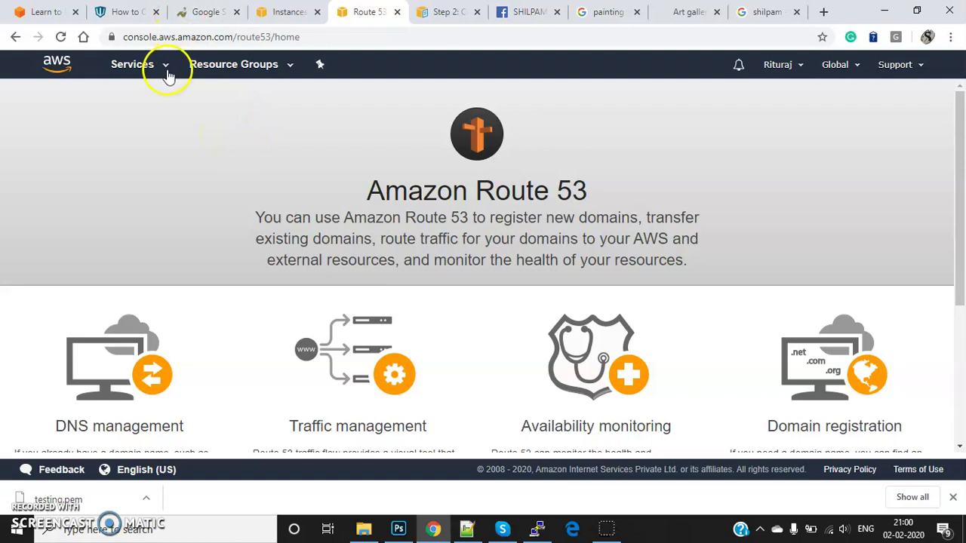
{"action": "left_click", "coordinate": [210, 65]}
{"action": "left_click", "coordinate": [156, 67]}
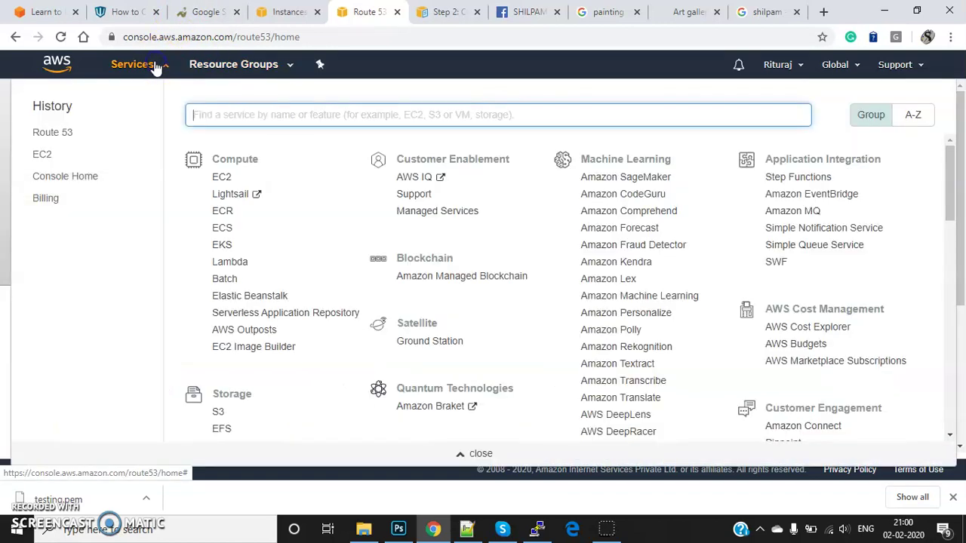
{"action": "type", "text": "rout"}
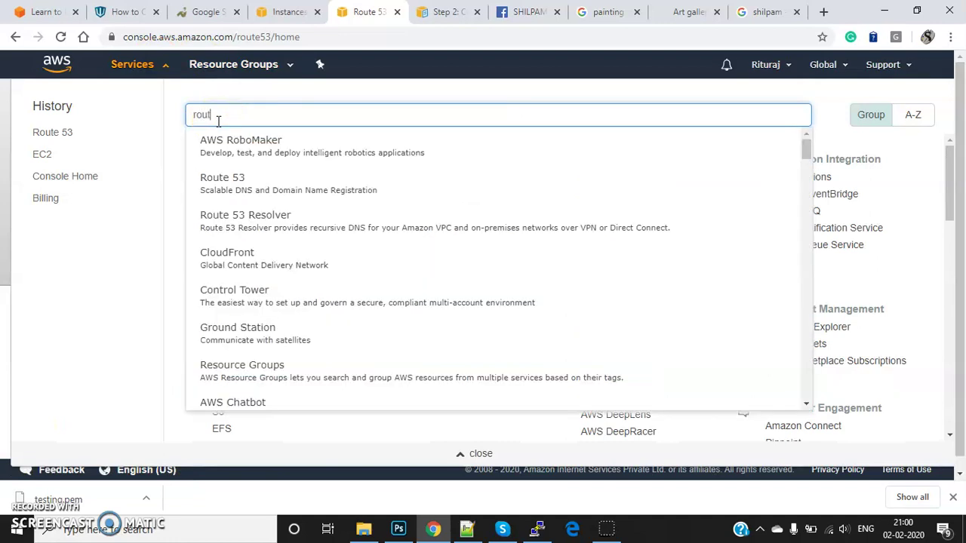
{"action": "left_click", "coordinate": [225, 139]}
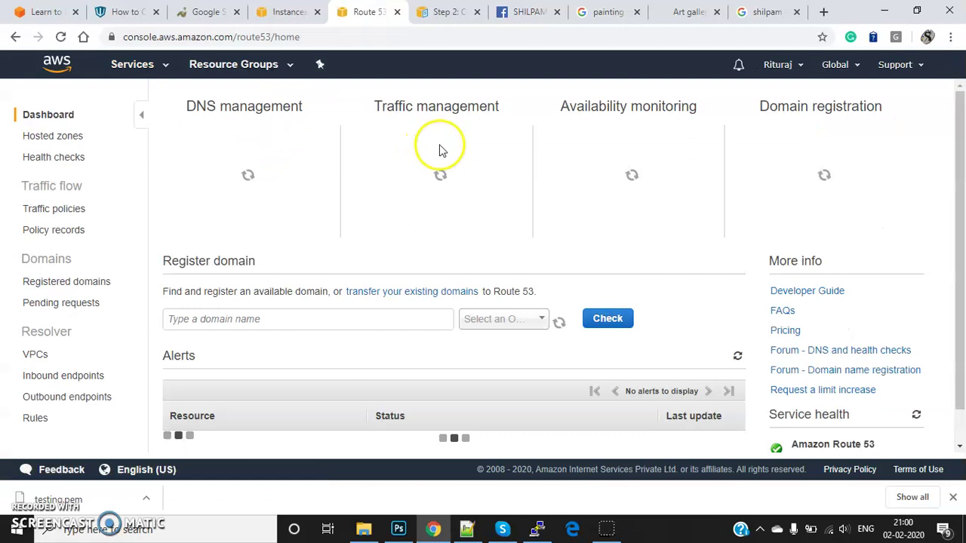
{"action": "scroll", "coordinate": [954, 226], "scroll_direction": "down", "scroll_amount": 3}
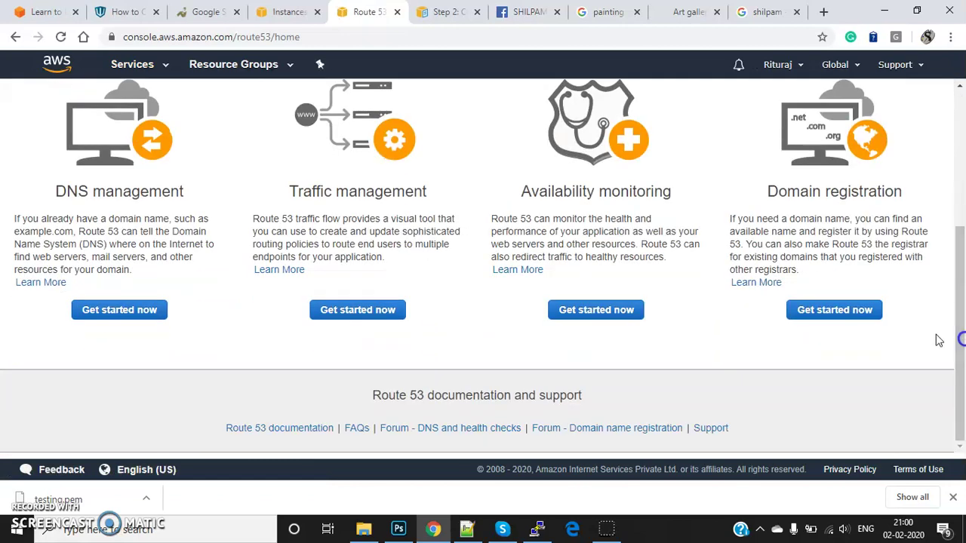
{"action": "key", "text": "alt+Tab"}
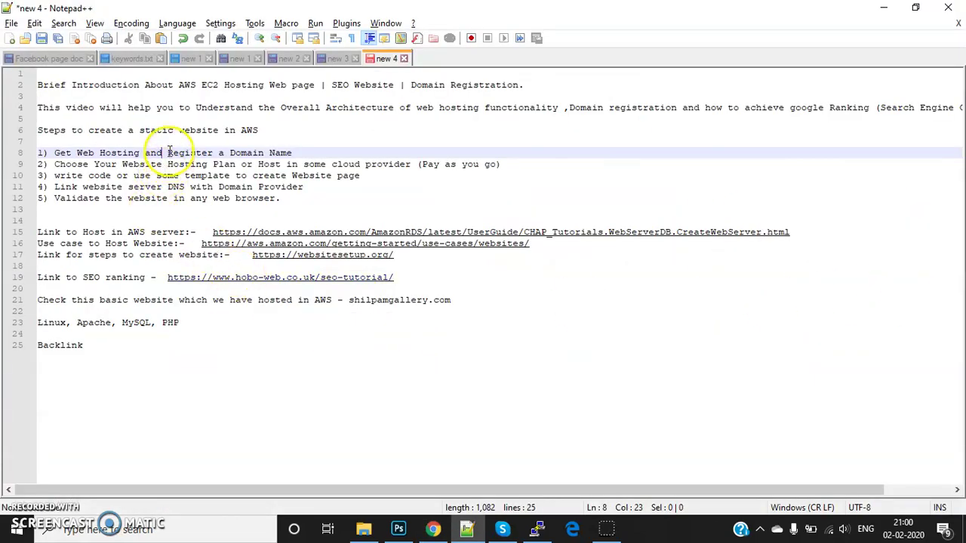
{"action": "left_click_drag", "start_coordinate": [167, 152], "coordinate": [291, 153]}
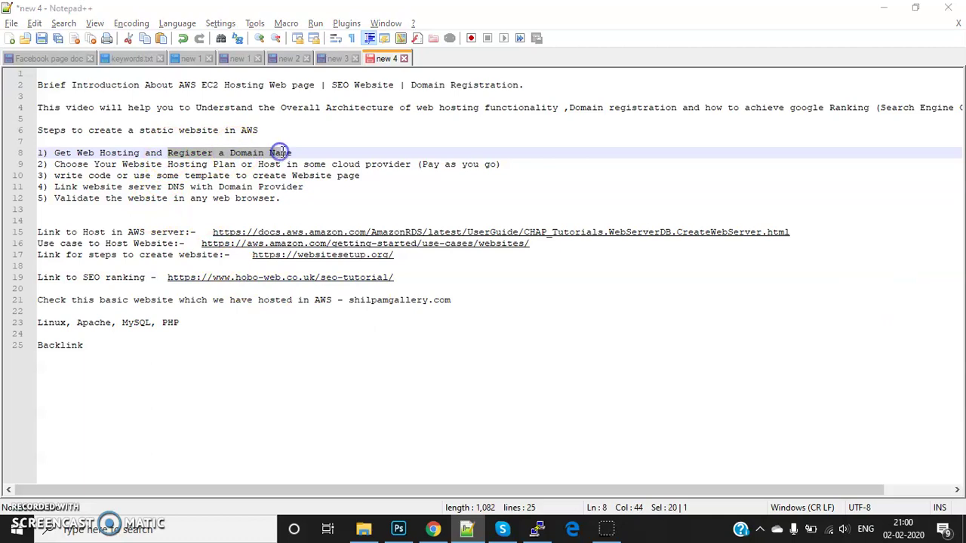
- Check shilpamgallery.com availability in Route 53 domain registration, finding it unavailable, then return to the notes
{"action": "key", "text": "alt+Tab"}
{"action": "left_click", "coordinate": [789, 305]}
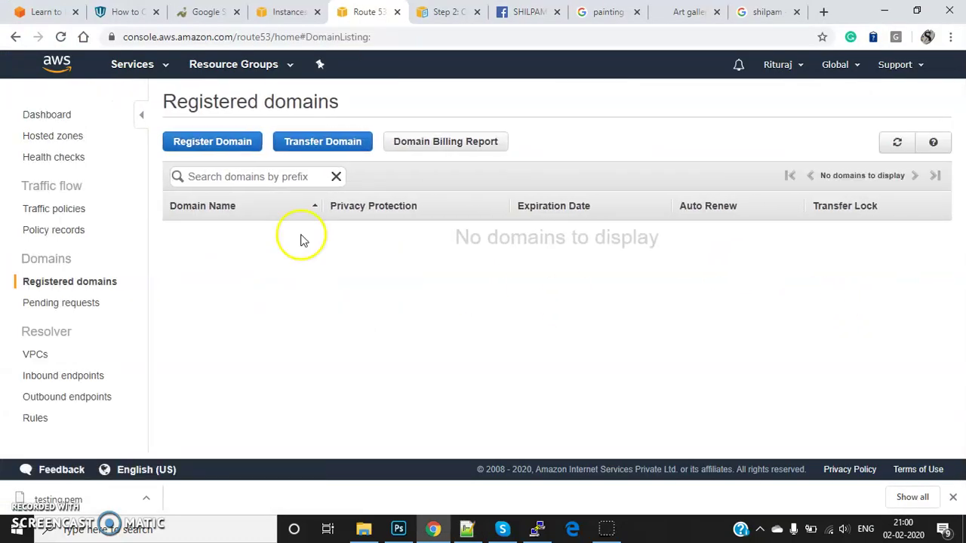
{"action": "left_click", "coordinate": [214, 145]}
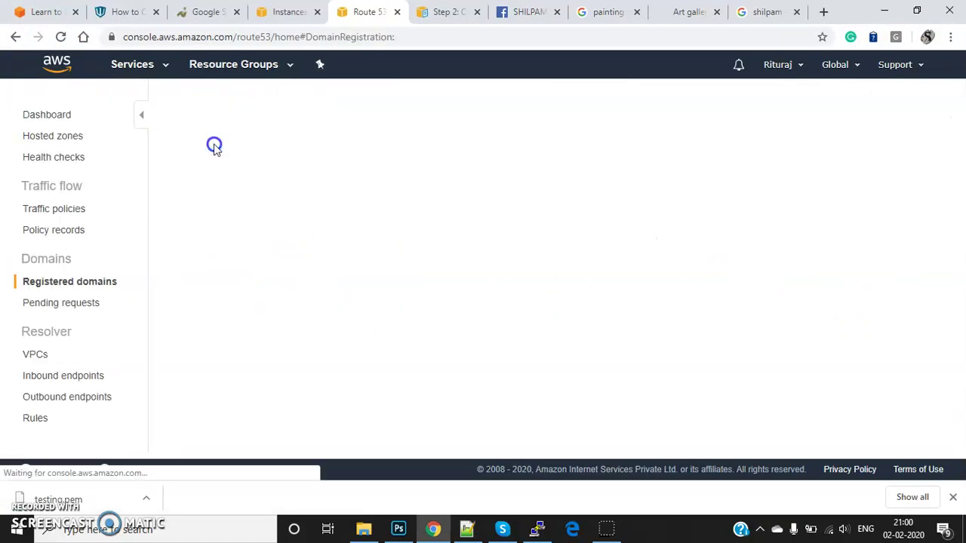
{"action": "left_click", "coordinate": [215, 144]}
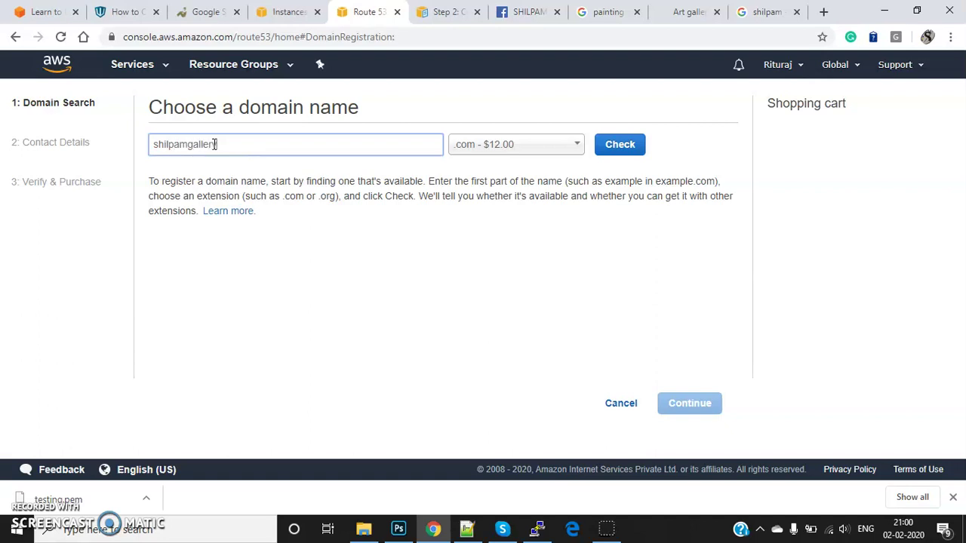
{"action": "key", "text": "Tab"}
{"action": "type", "text": ".com"}
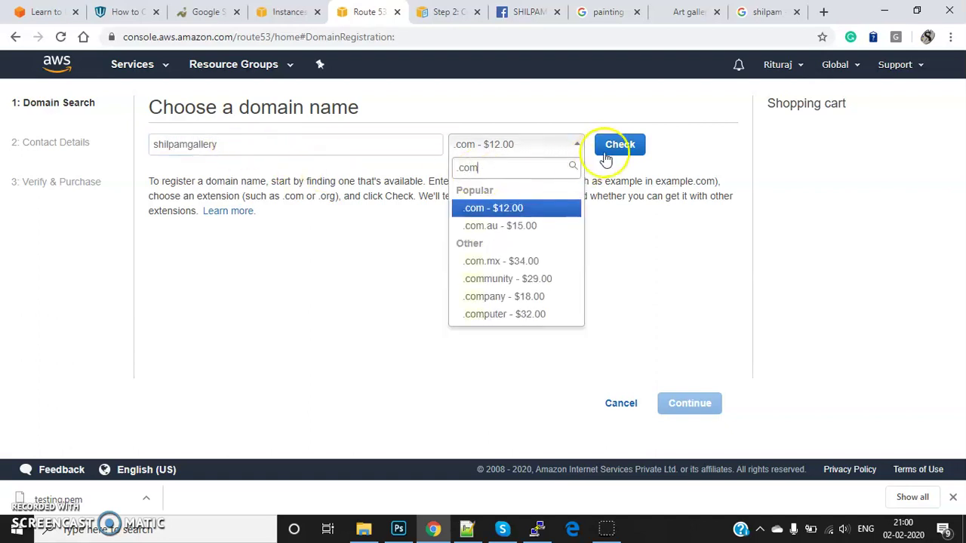
{"action": "left_click", "coordinate": [606, 158]}
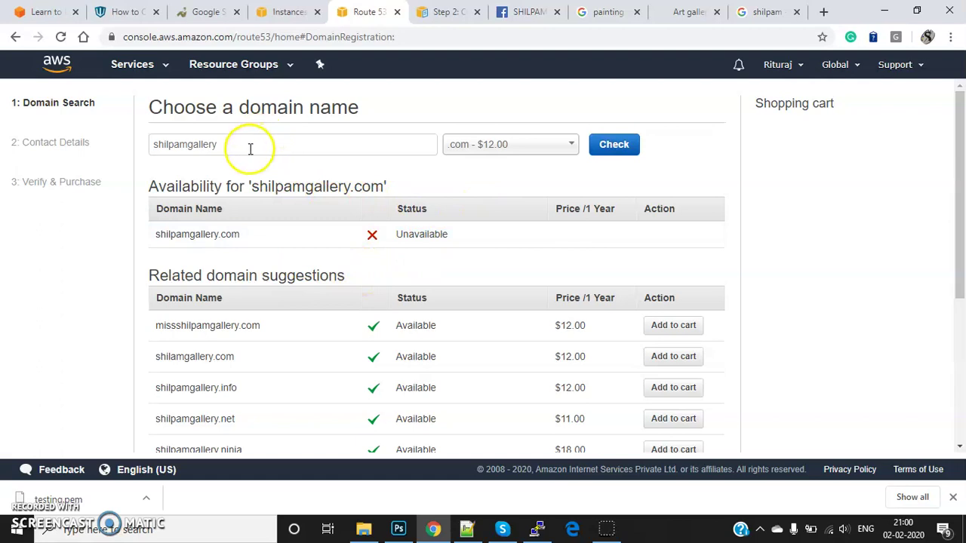
{"action": "double_click", "coordinate": [194, 143]}
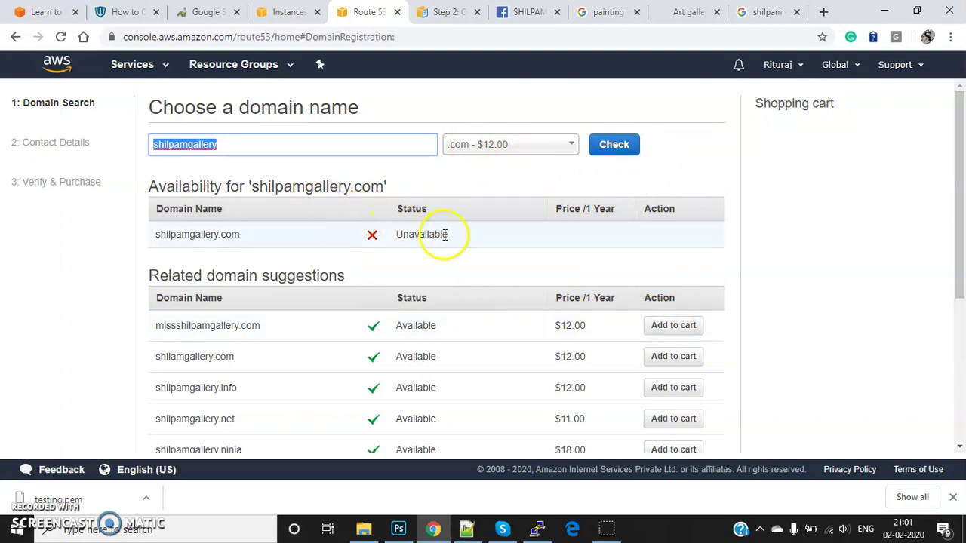
{"action": "key", "text": "alt+Tab"}
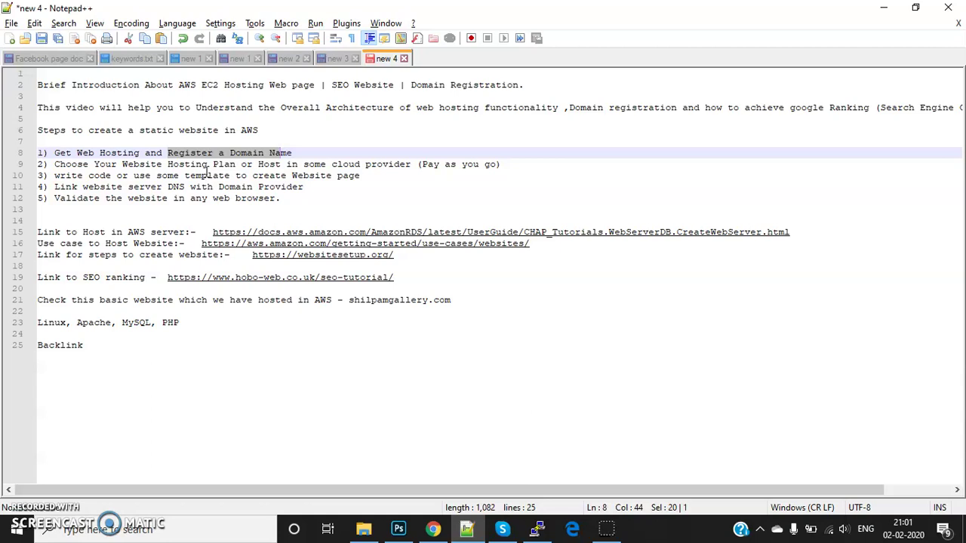
- Reselect the domain name on the search page, then glance between the EC2 tab and PuTTY
{"action": "key", "text": "alt+Tab"}
{"action": "double_click", "coordinate": [221, 150]}
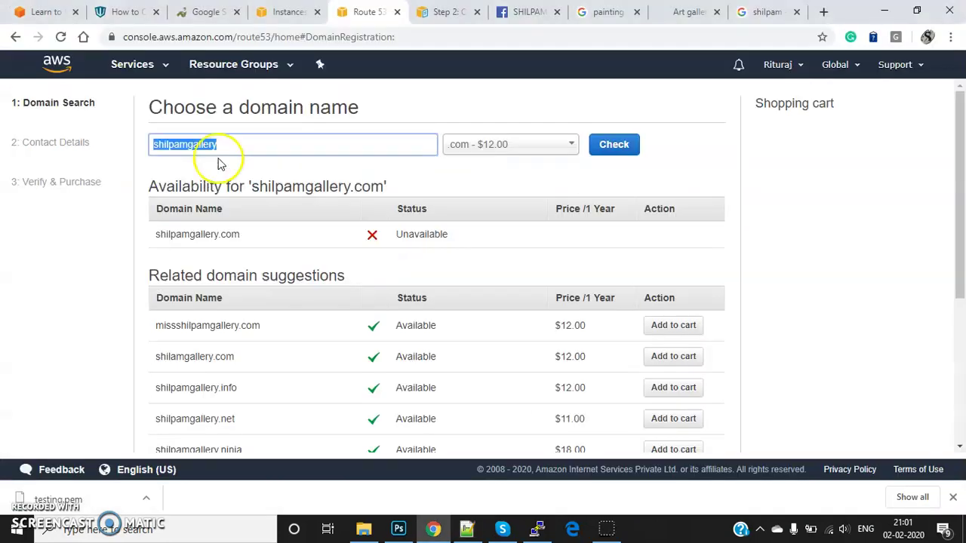
{"action": "left_click", "coordinate": [283, 12]}
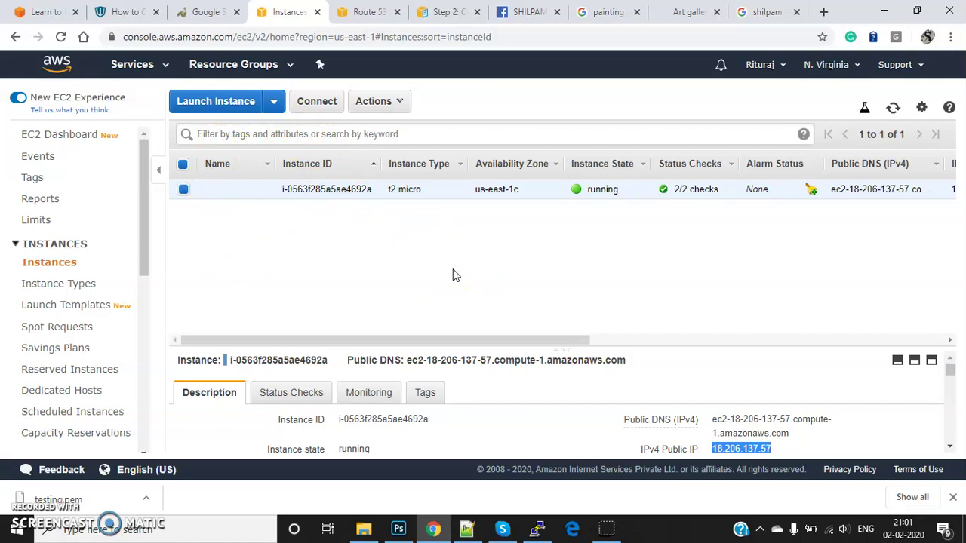
{"action": "left_click", "coordinate": [537, 528]}
{"action": "left_click", "coordinate": [549, 534]}
- Show the running t2.micro instance's details via Services > EC2, then bring PuTTY forward
{"action": "left_click", "coordinate": [130, 65]}
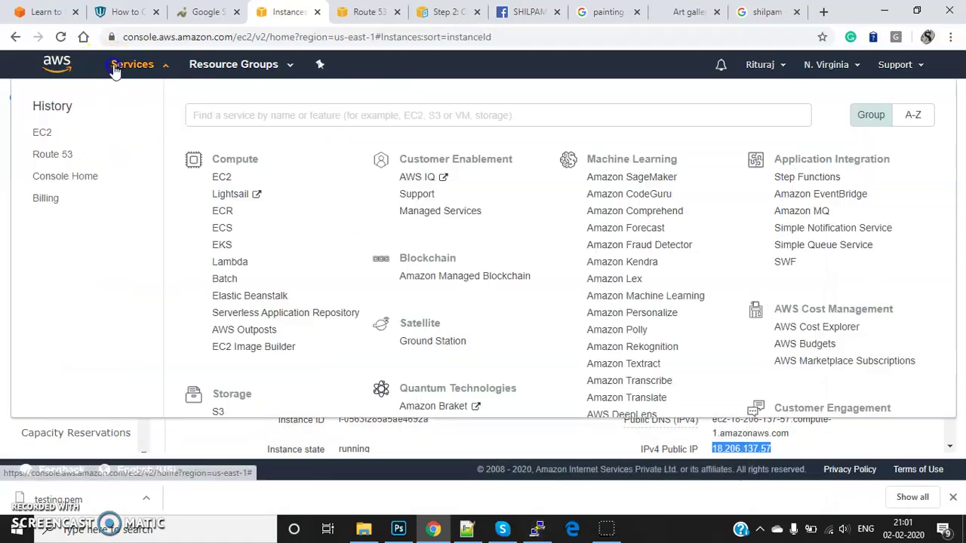
{"action": "left_click", "coordinate": [219, 178]}
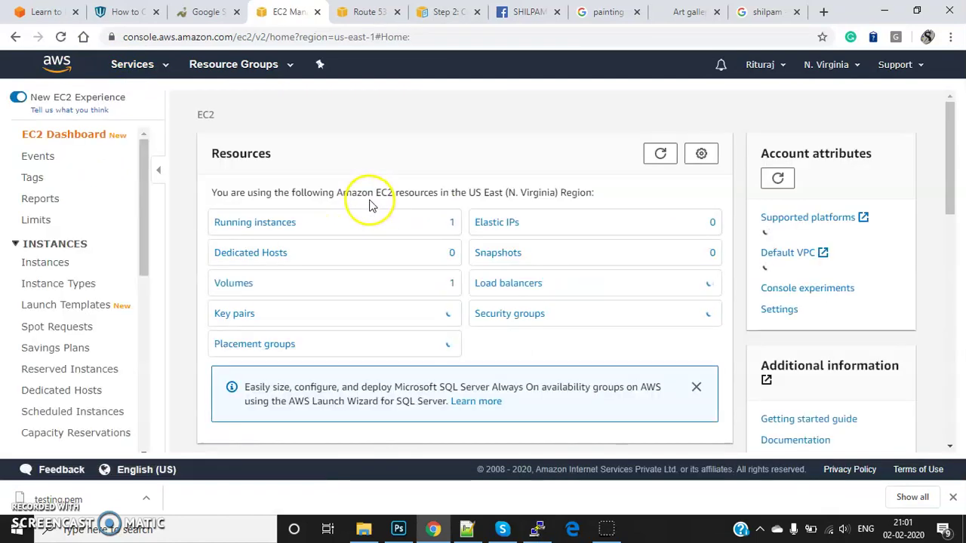
{"action": "left_click", "coordinate": [276, 219]}
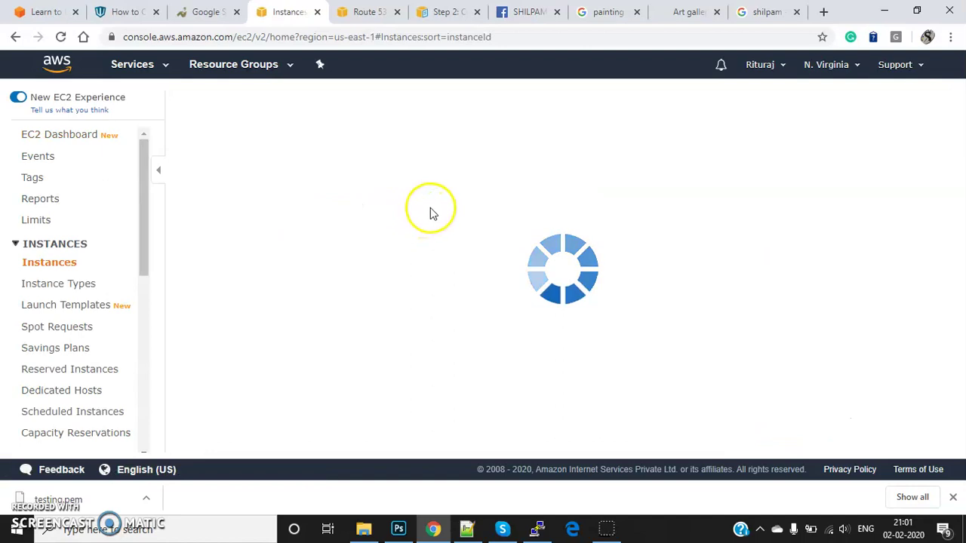
{"action": "left_click", "coordinate": [465, 194]}
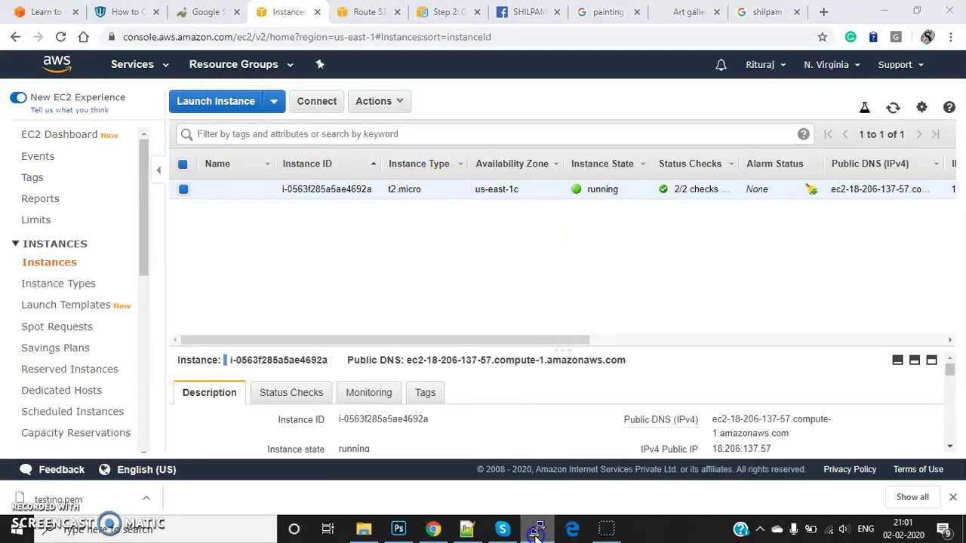
{"action": "left_click", "coordinate": [537, 529]}
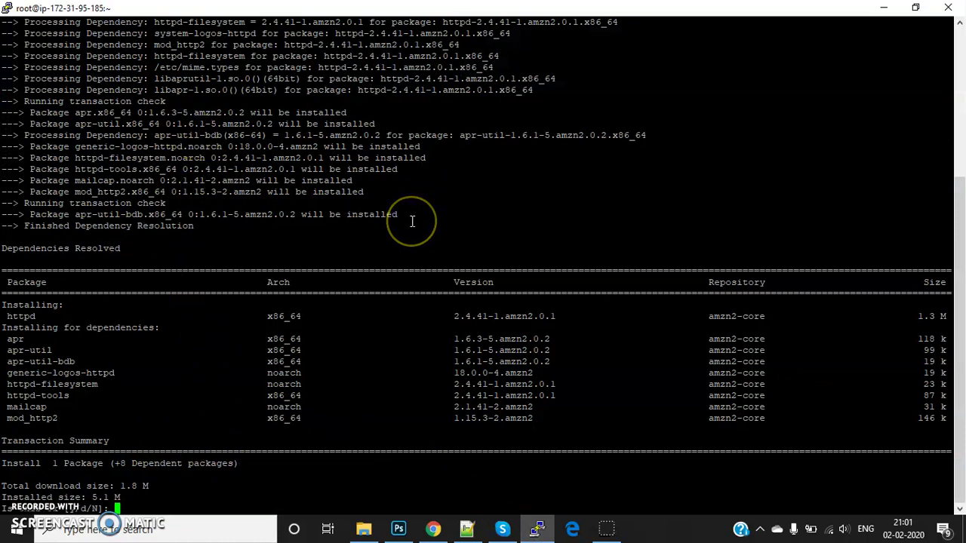
- Cycle through PuTTY and the notes back to the EC2 list showing the t2.micro instance
{"action": "key", "text": "alt+Tab"}
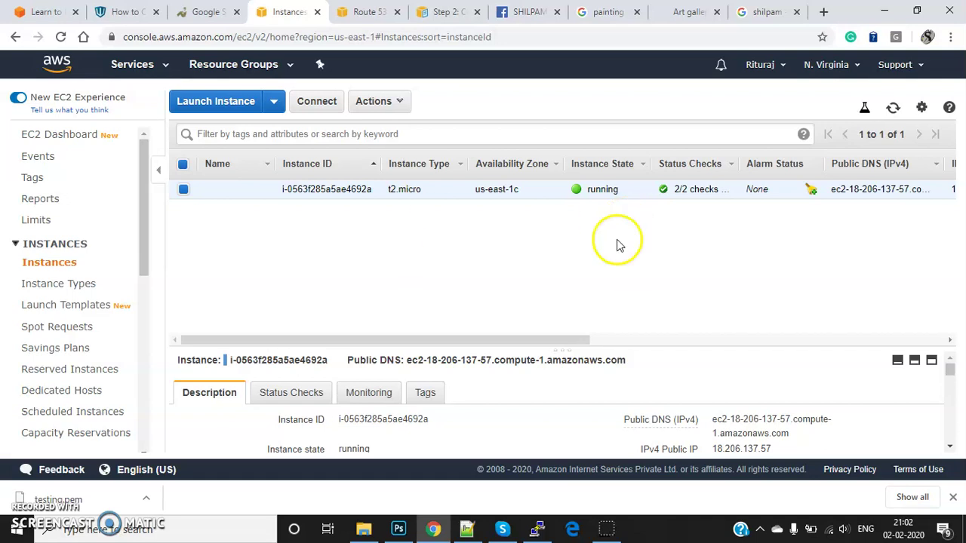
{"action": "key", "text": "alt+Tab"}
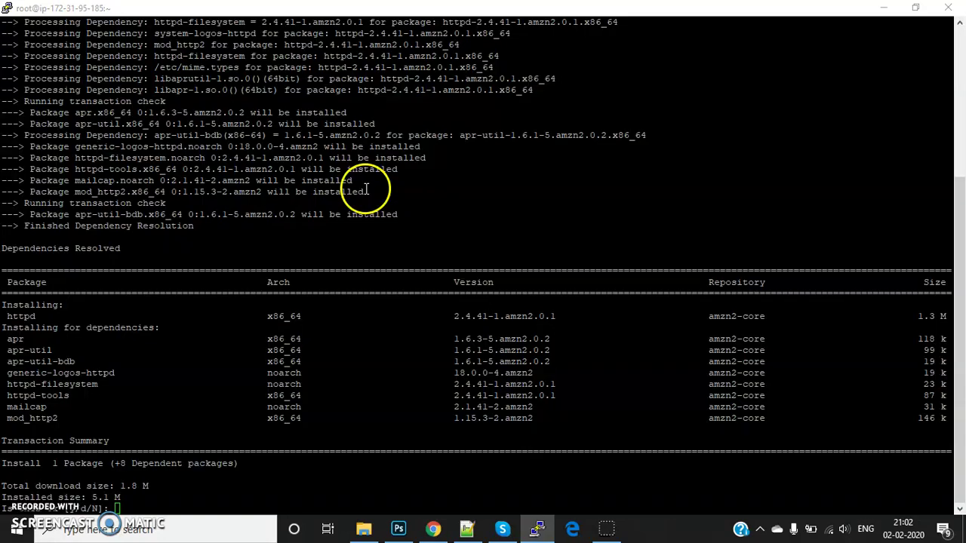
{"action": "key", "text": "alt+Tab"}
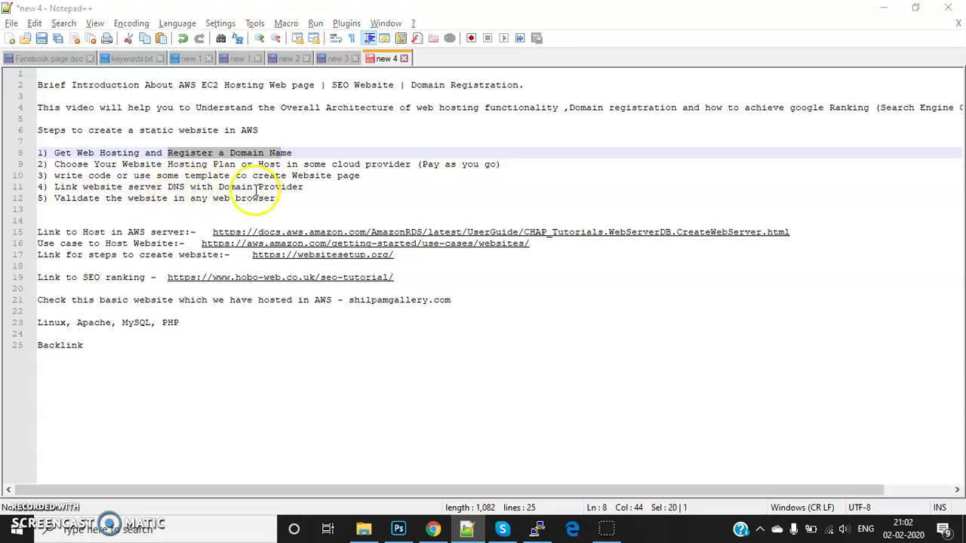
{"action": "key", "text": "alt+Tab"}
{"action": "key", "text": "alt+Tab"}
{"action": "key", "text": "alt+Tab"}
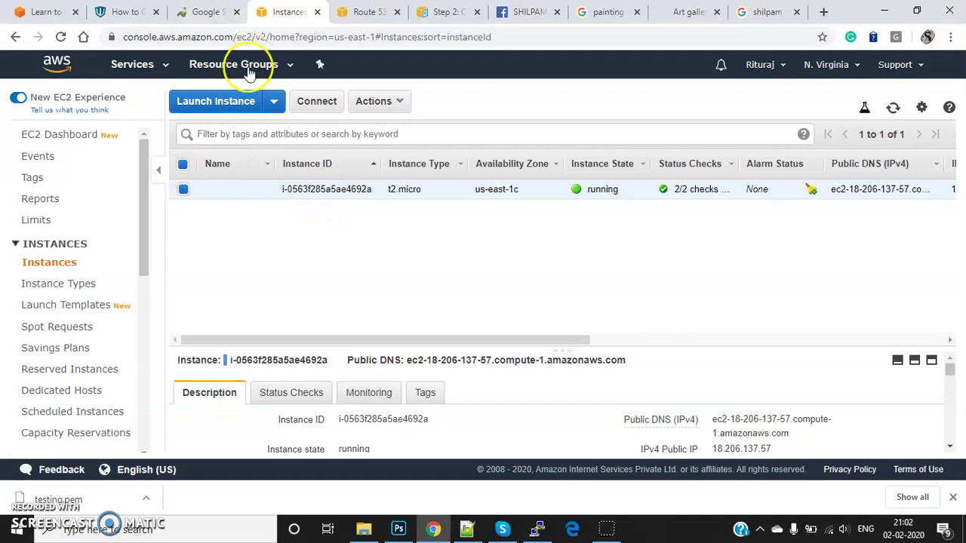
- Check the empty Route 53 registered domains and hosted zones lists, then switch to the shilpamgallery.com site
{"action": "left_click", "coordinate": [366, 12]}
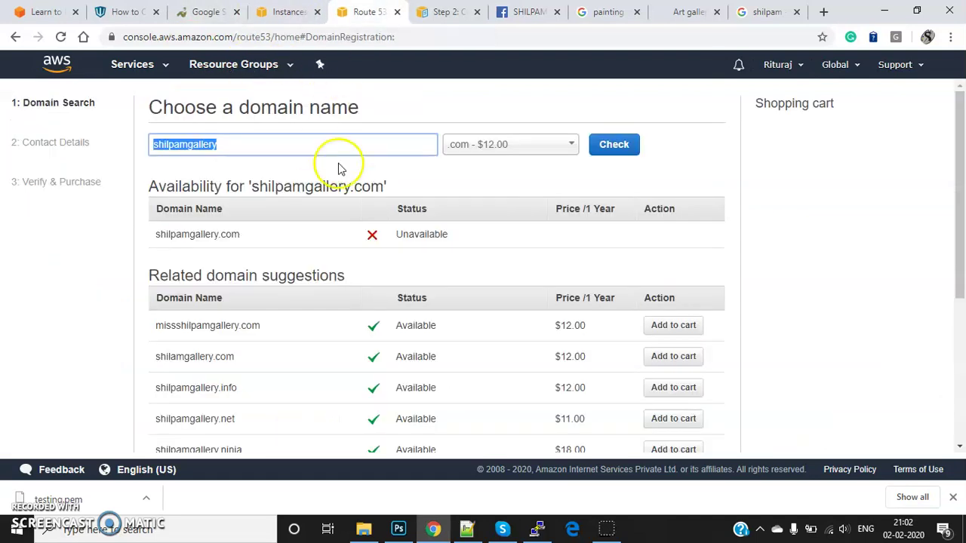
{"action": "left_click", "coordinate": [17, 36]}
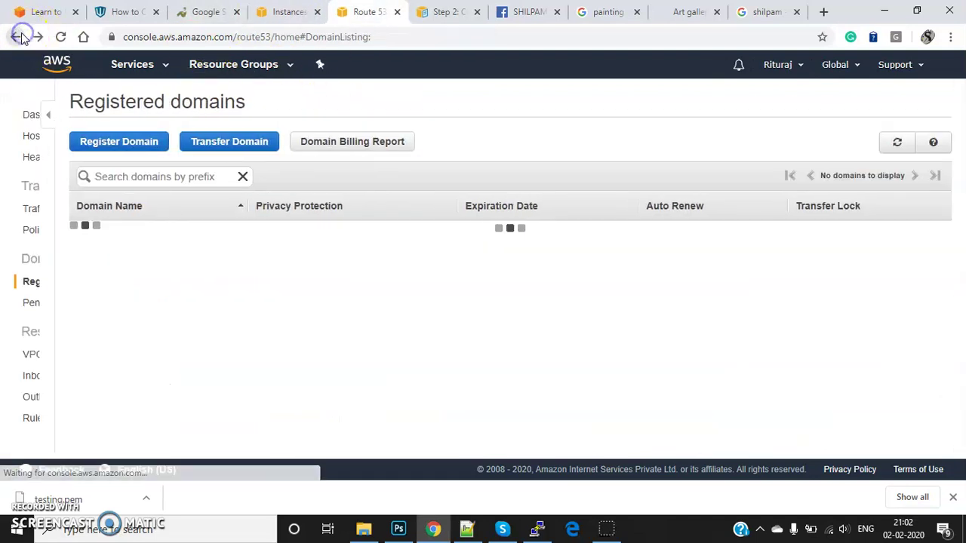
{"action": "left_click", "coordinate": [12, 37]}
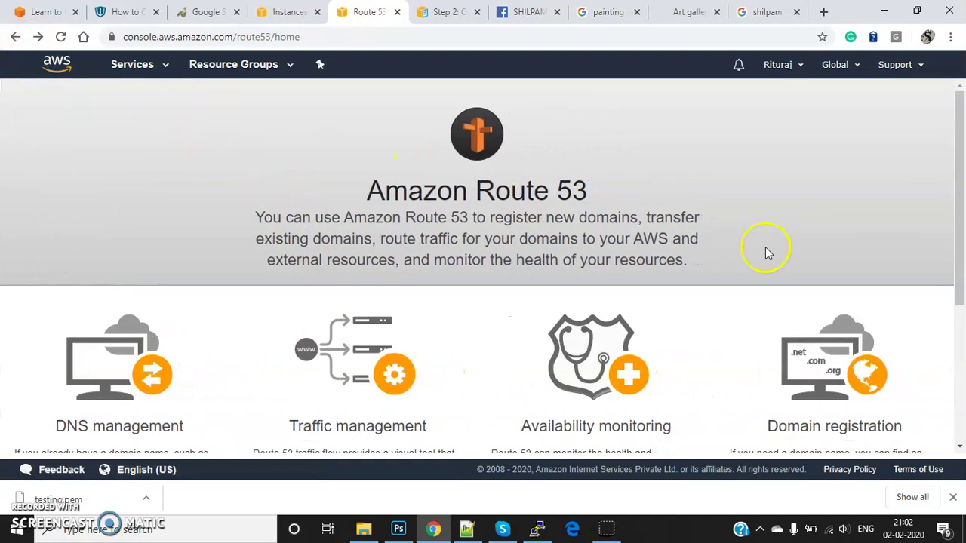
{"action": "scroll", "coordinate": [959, 231], "scroll_direction": "down", "scroll_amount": 3}
{"action": "left_click", "coordinate": [113, 375]}
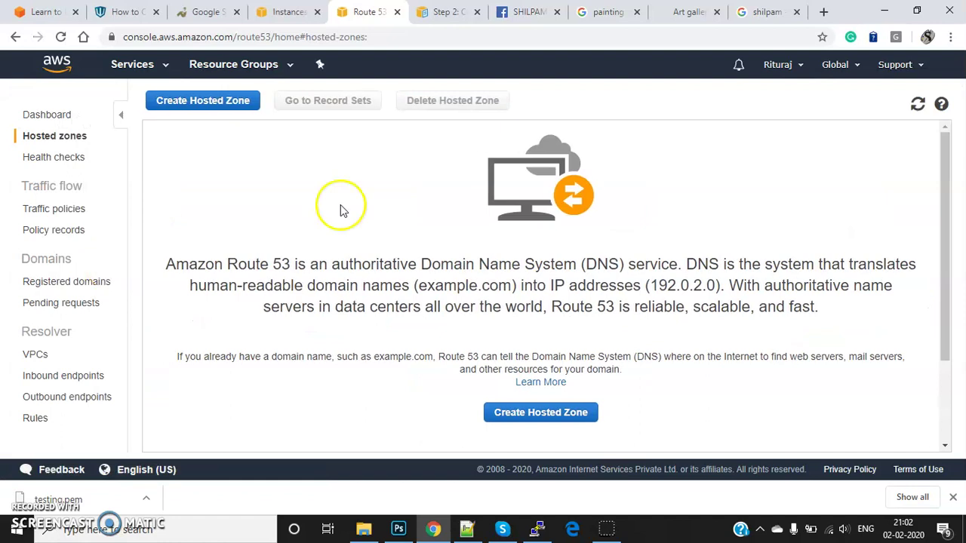
{"action": "left_click", "coordinate": [584, 415]}
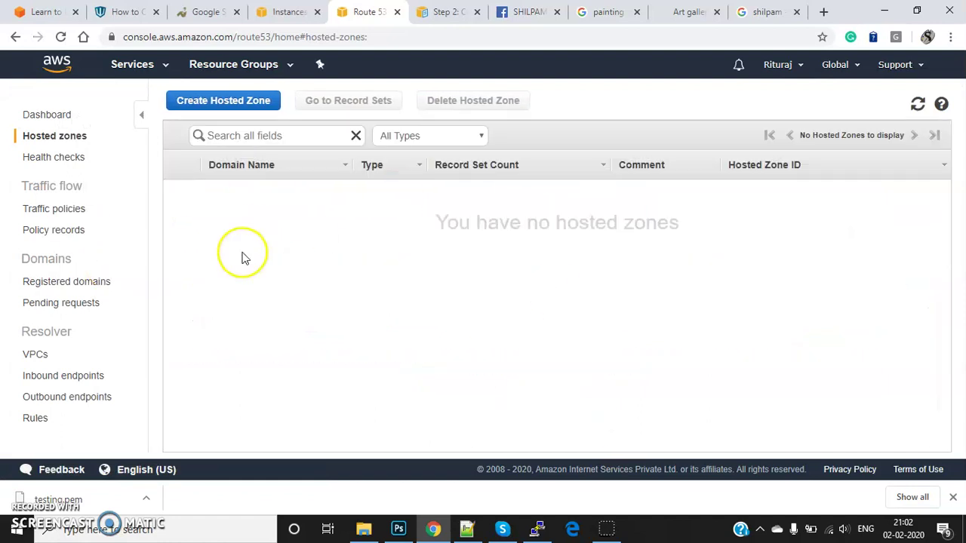
{"action": "key", "text": "alt+Tab"}
{"action": "key", "text": "alt+Tab"}
{"action": "key", "text": "alt+Tab"}
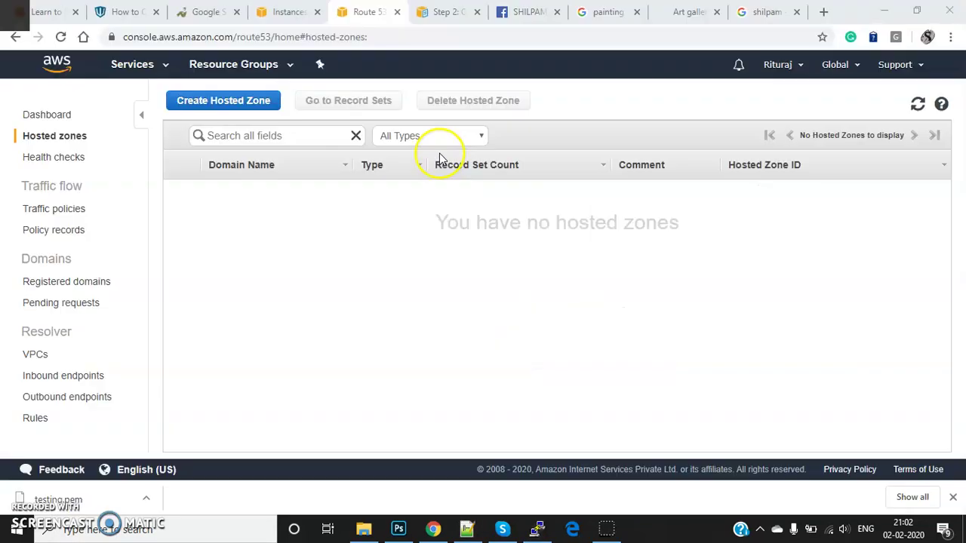
{"action": "left_click", "coordinate": [683, 11]}
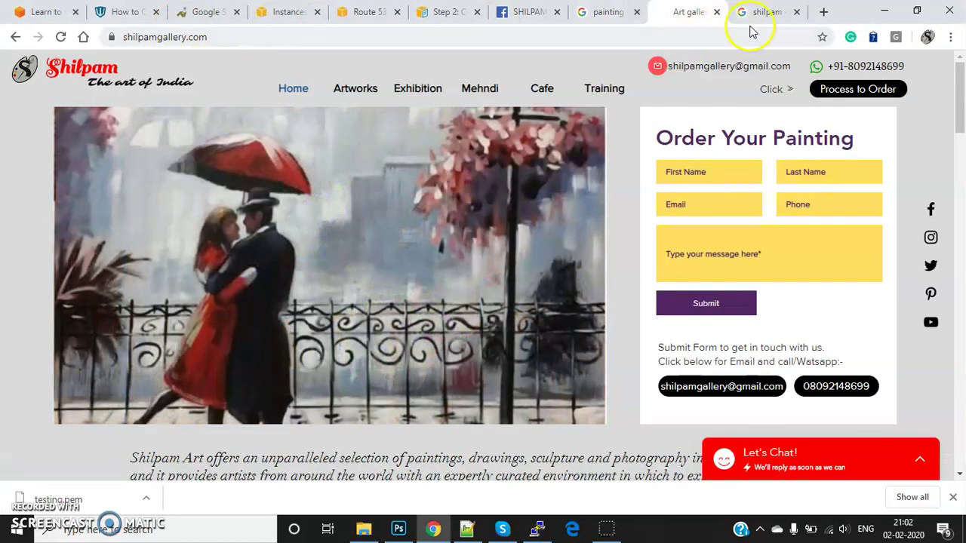
- Flip between the shilpam search results and the gallery site, cycling through the open windows
{"action": "left_click", "coordinate": [766, 12]}
{"action": "left_click", "coordinate": [685, 12]}
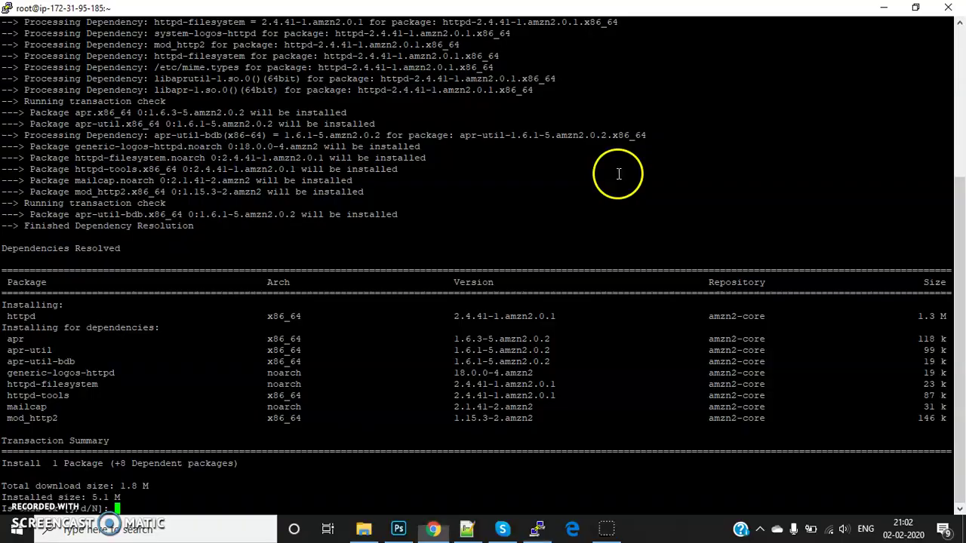
{"action": "key", "text": "alt+Tab"}
{"action": "key", "text": "Tab"}
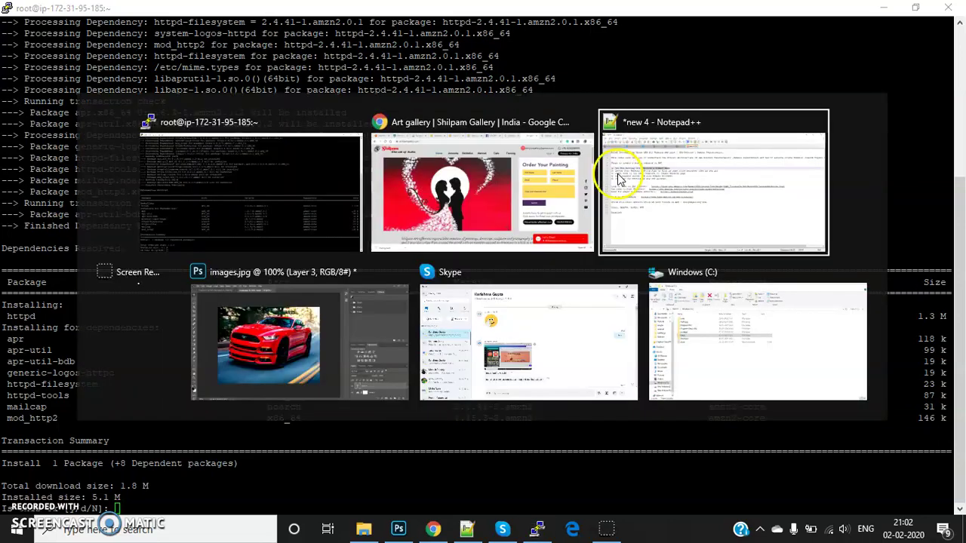
{"action": "key", "text": "alt+Tab"}
{"action": "left_click", "coordinate": [617, 178]}
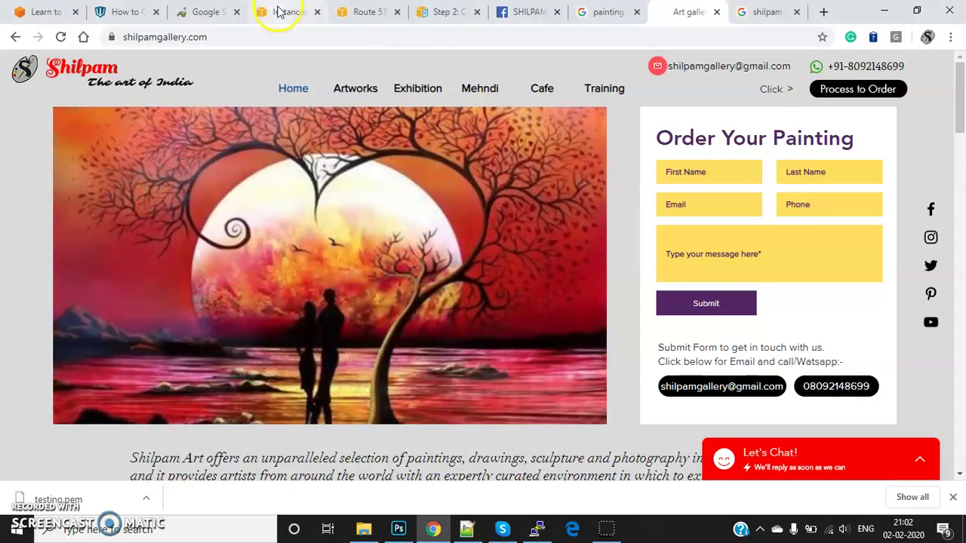
- Glance at the EC2 instances list, then open the Learn to Build on AWS: Websites guide
{"action": "left_click", "coordinate": [276, 9]}
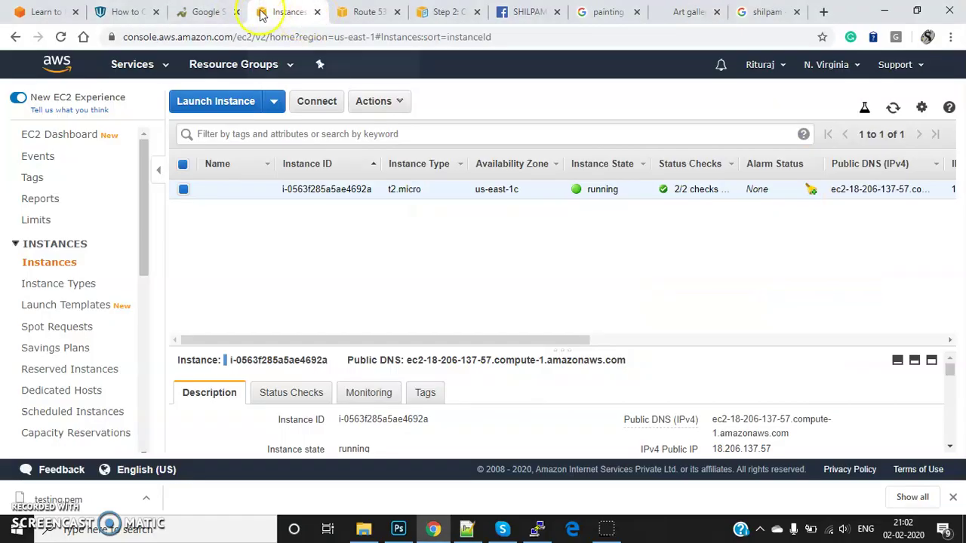
{"action": "key", "text": "ctrl+2"}
{"action": "key", "text": "alt+Tab"}
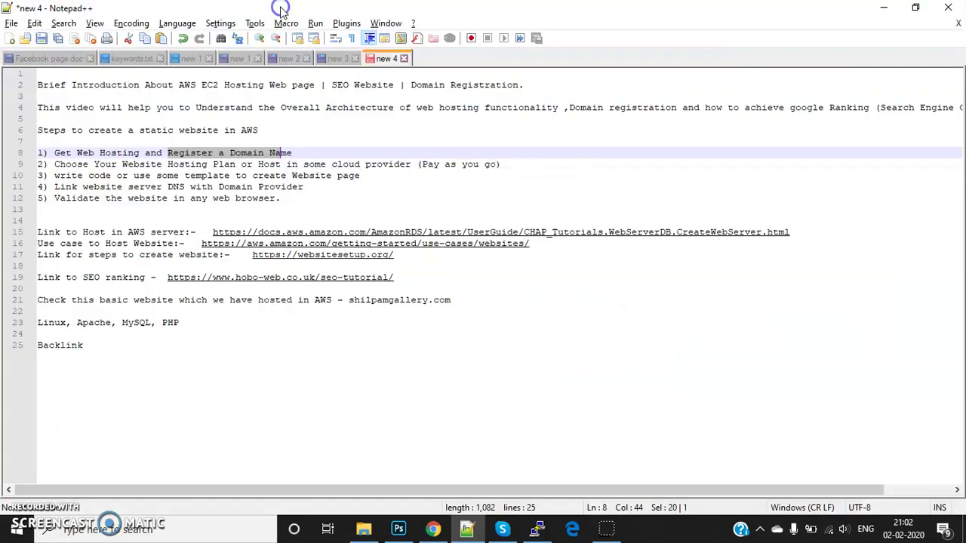
{"action": "key", "text": "alt+Tab"}
{"action": "left_click", "coordinate": [280, 11]}
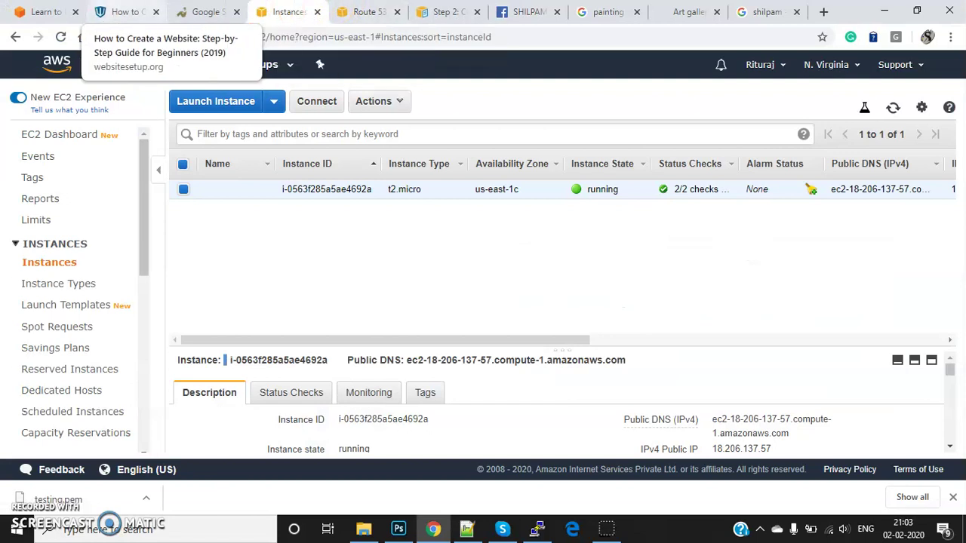
{"action": "left_click", "coordinate": [47, 12]}
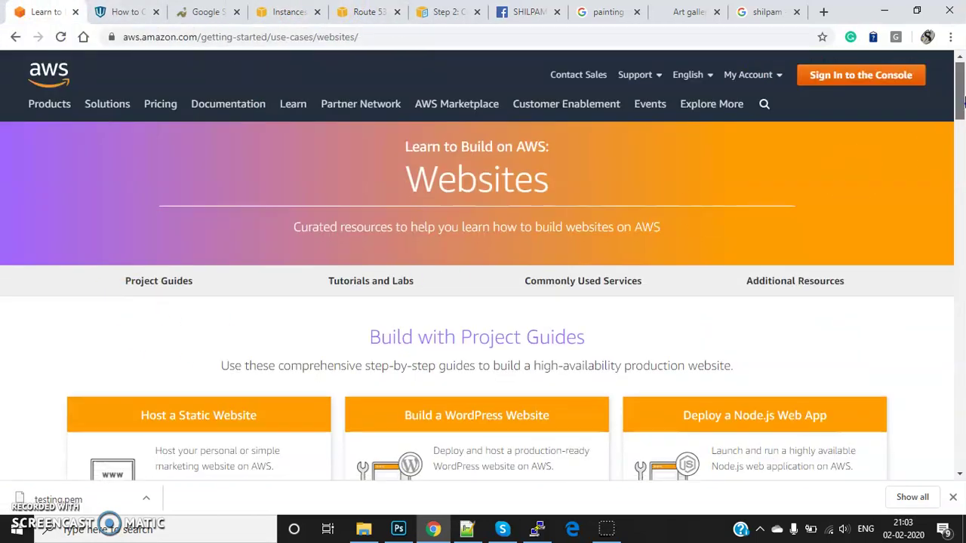
- Scroll the AWS Websites guide to the LAMP Stack, Drupal and Python web app projects
{"action": "left_click_drag", "start_coordinate": [963, 100], "coordinate": [962, 184]}
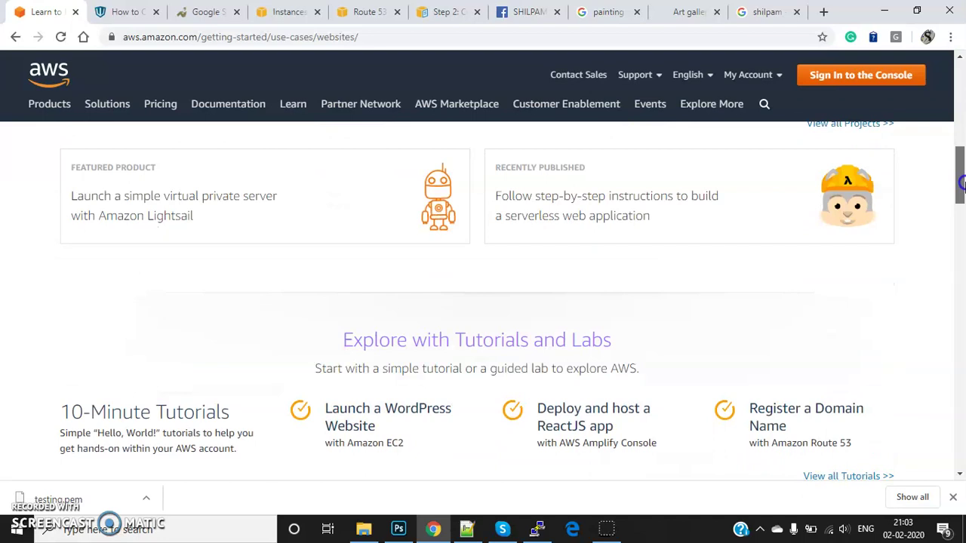
{"action": "scroll", "coordinate": [686, 280], "scroll_direction": "up", "scroll_amount": 5}
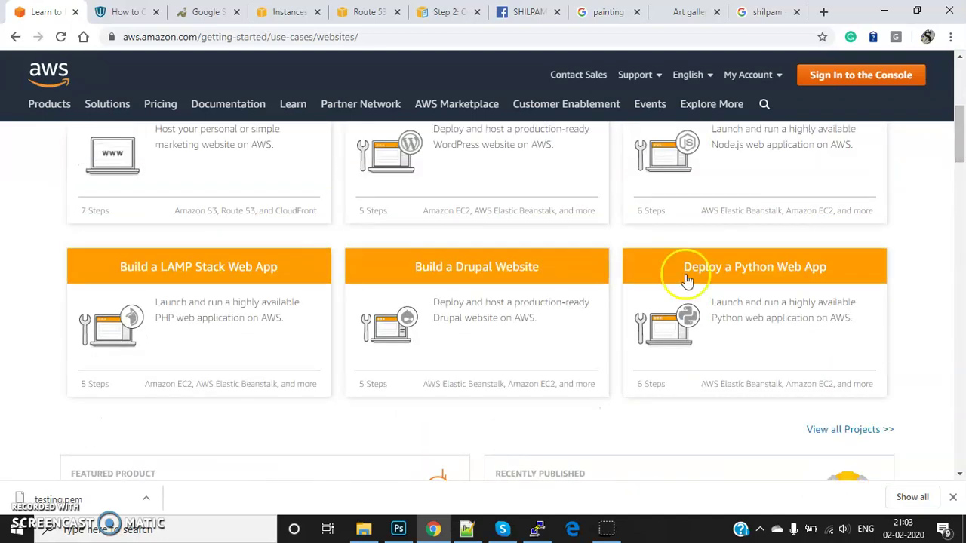
{"action": "left_click", "coordinate": [467, 528]}
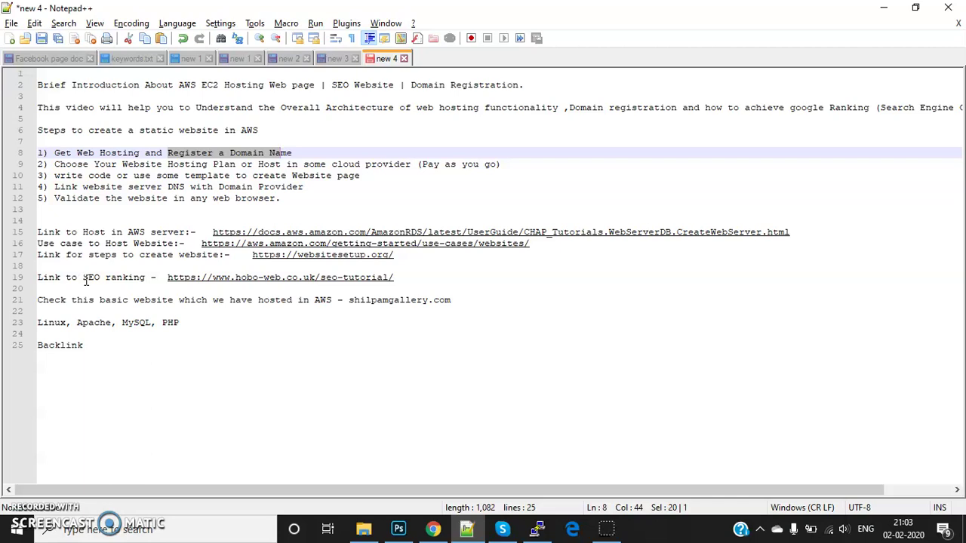
{"action": "mouse_move", "coordinate": [445, 532]}
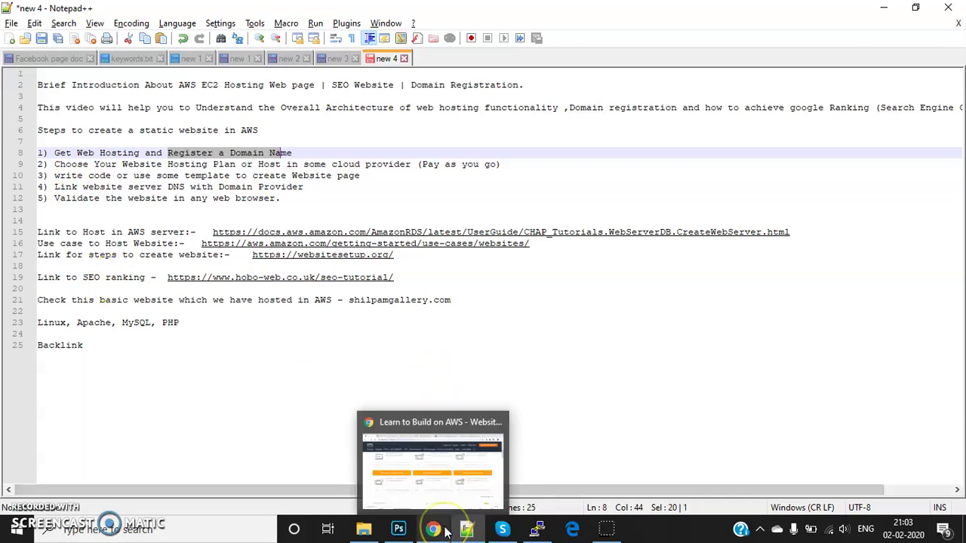
{"action": "left_click", "coordinate": [433, 464]}
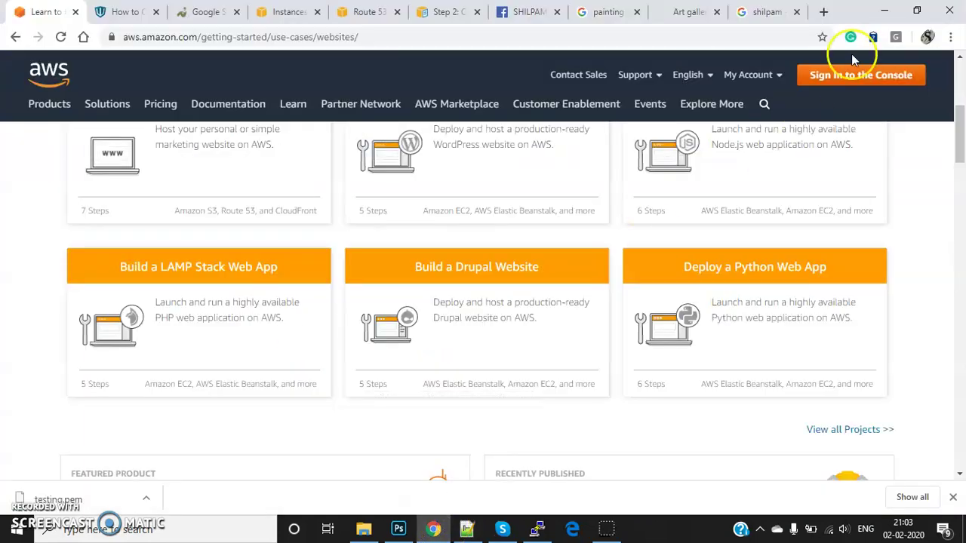
- Run a Google search for 'painting' in a new tab and scroll the results
{"action": "left_click", "coordinate": [826, 9]}
{"action": "type", "text": "pain"}
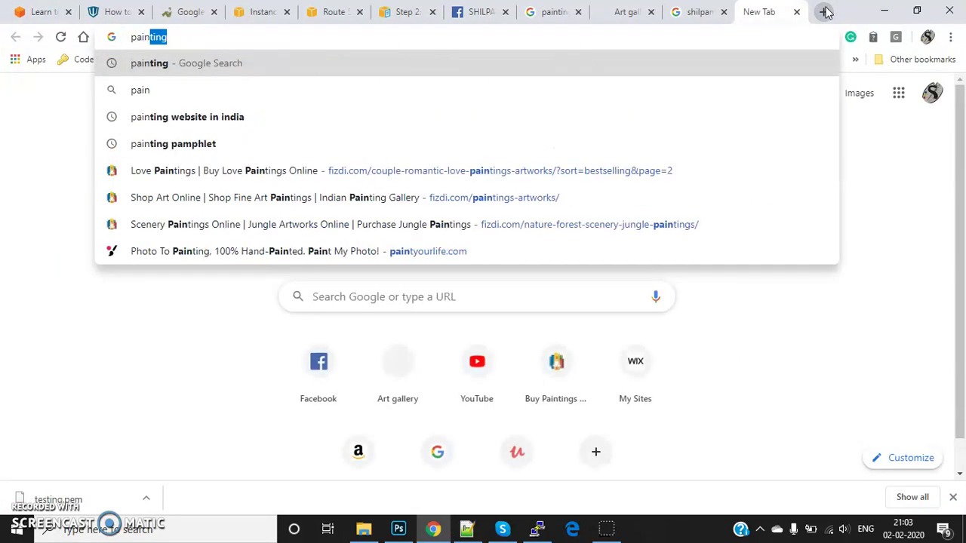
{"action": "type", "text": "ting"}
{"action": "key", "text": "Return"}
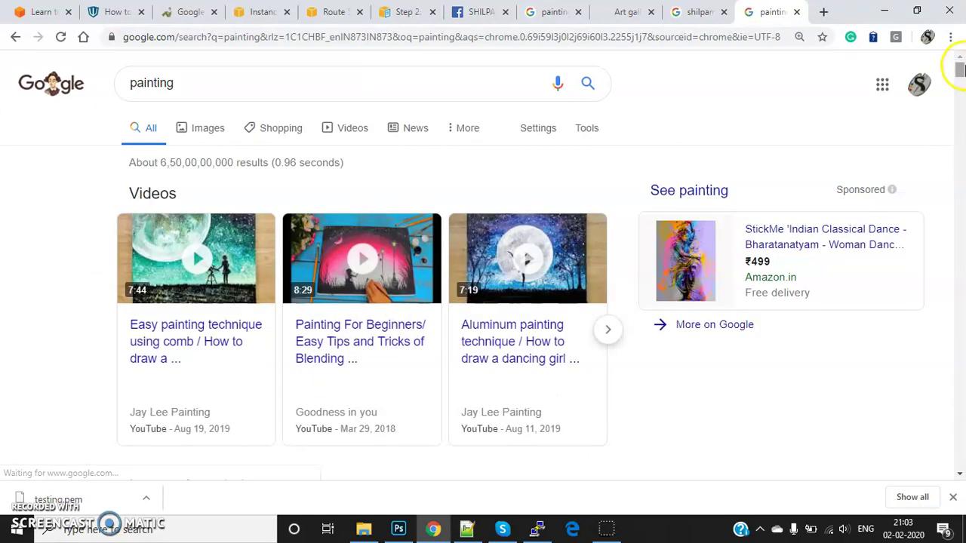
{"action": "left_click_drag", "start_coordinate": [960, 70], "coordinate": [961, 89]}
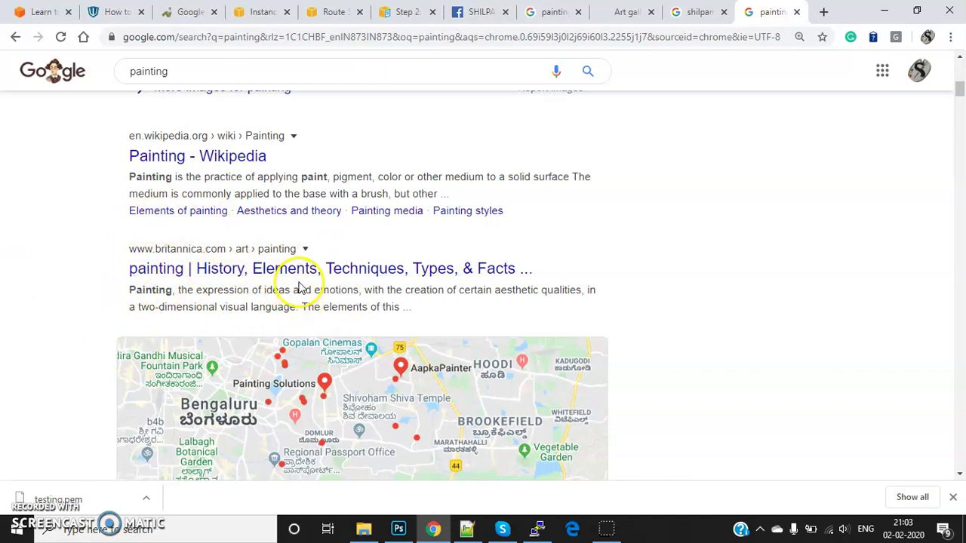
{"action": "key", "text": "alt+Tab"}
{"action": "key", "text": "alt+Tab"}
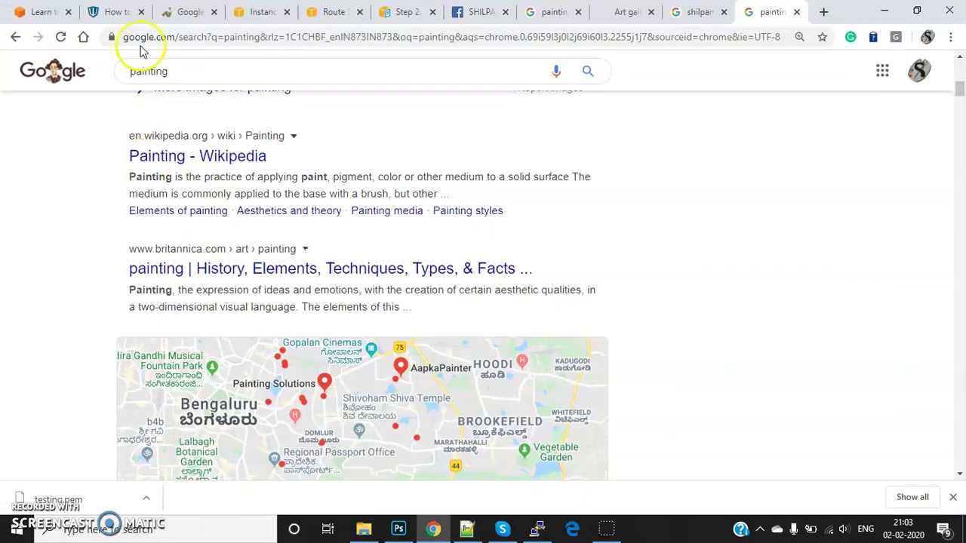
- Browse the How to Create a Website guide and the hobo-web SEO tutorial, then return to the notes
{"action": "left_click", "coordinate": [117, 12]}
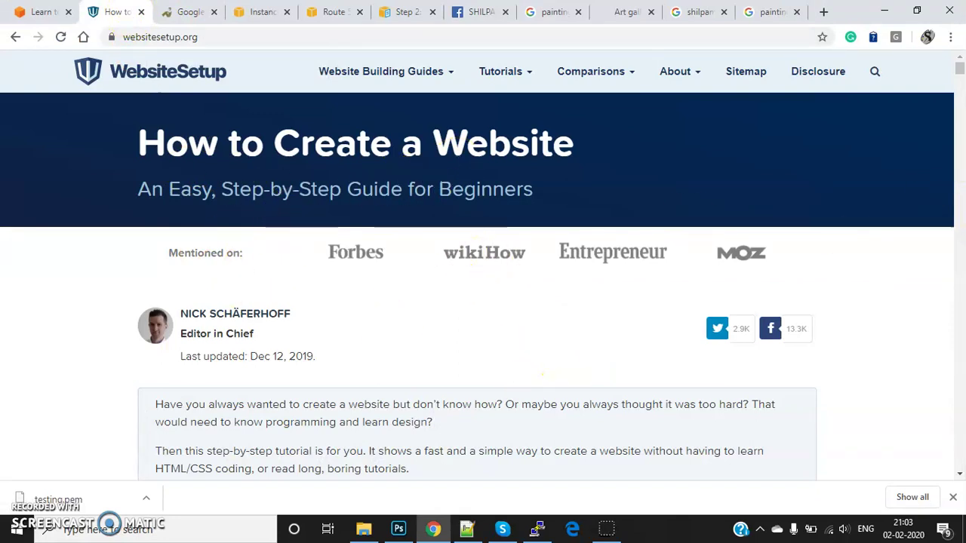
{"action": "left_click", "coordinate": [185, 12]}
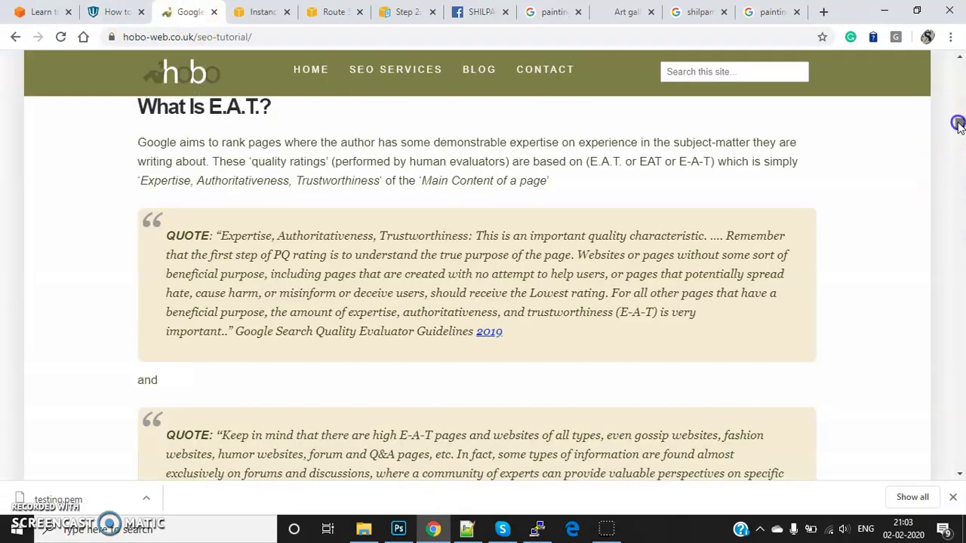
{"action": "left_click_drag", "start_coordinate": [958, 123], "coordinate": [961, 79]}
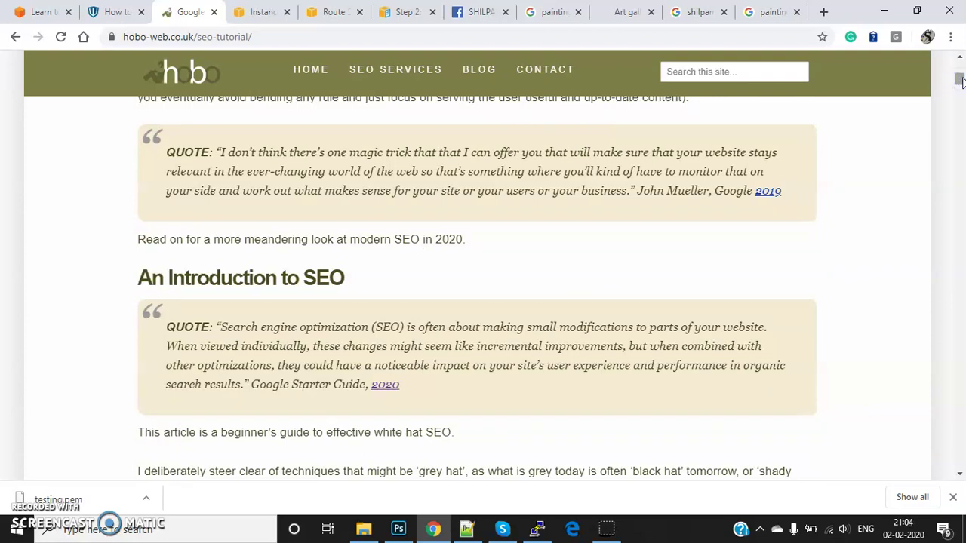
{"action": "left_click_drag", "start_coordinate": [961, 79], "coordinate": [961, 91]}
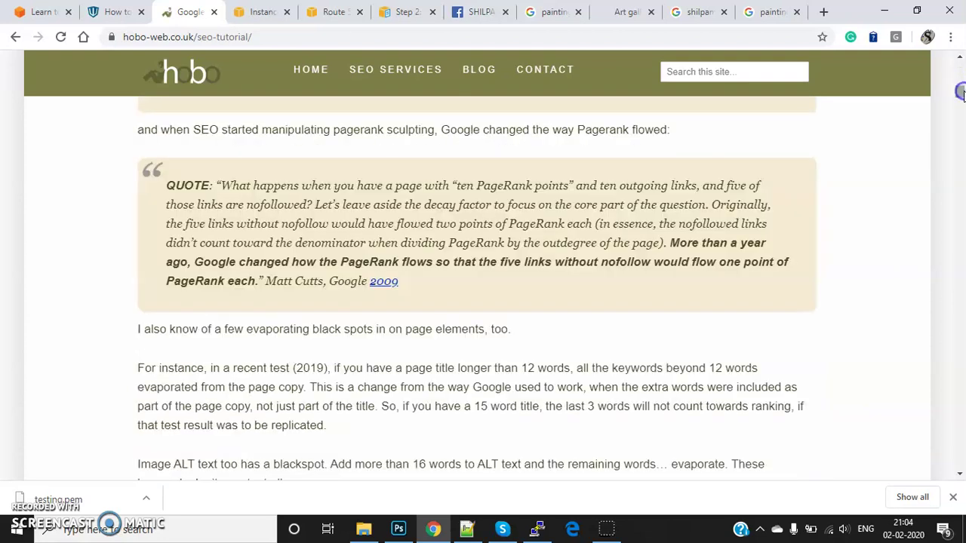
{"action": "key", "text": "alt+Tab"}
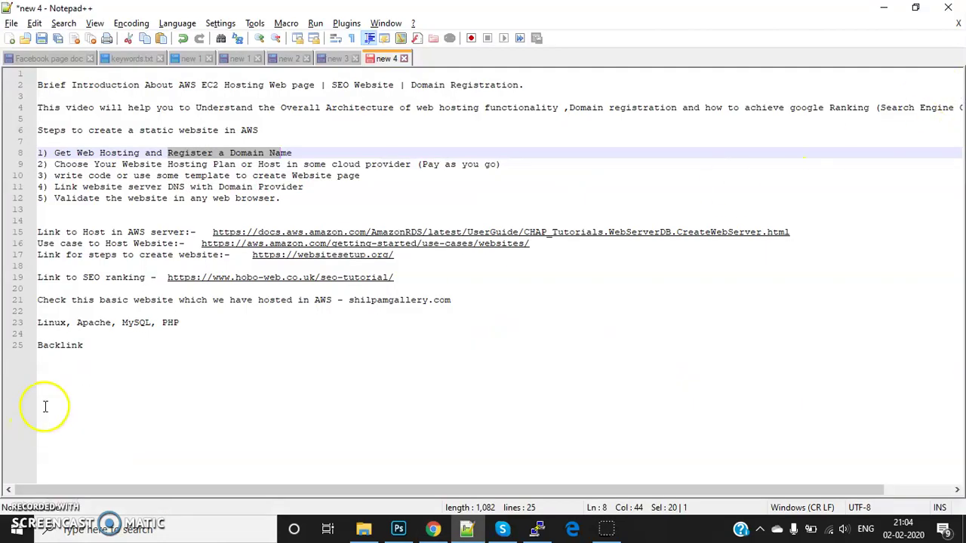